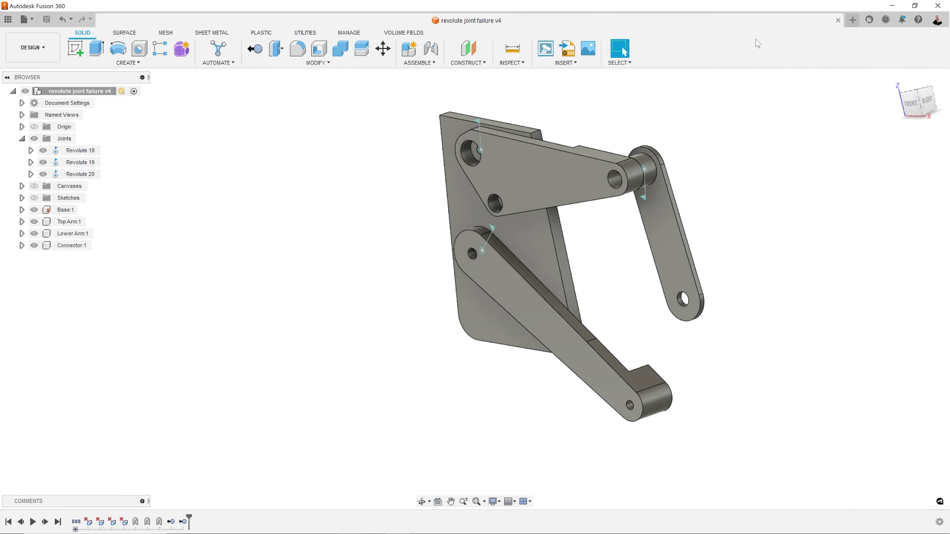
Swing the connector and the lower arm about their joints to test their motion, and revert them to their original positions.
middle_click_drag(722, 112, 667, 275, "shift")
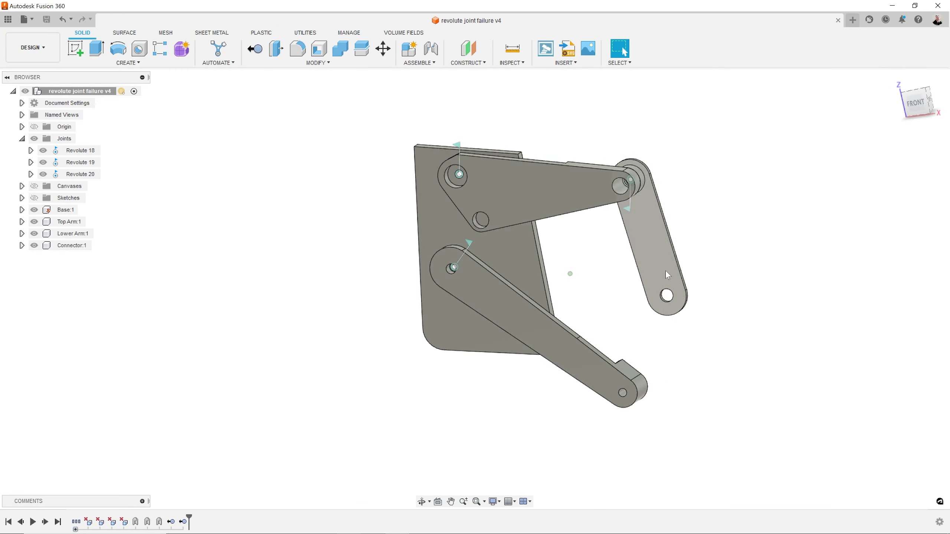
mouse_move(668, 275)
left_mouse_down()
mouse_move(684, 262)
mouse_move(703, 287)
mouse_move(710, 254)
mouse_move(668, 268)
left_mouse_up()
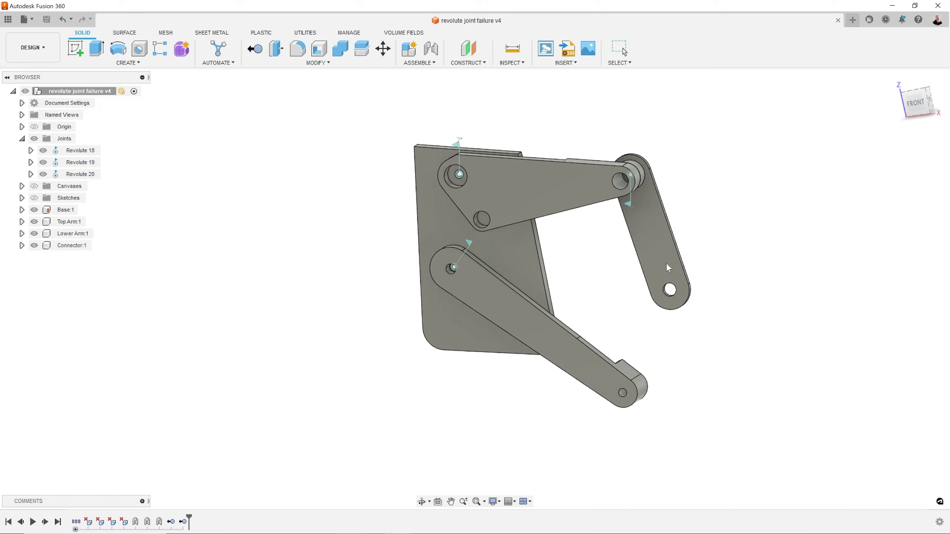
mouse_move(593, 354)
left_mouse_down()
mouse_move(584, 364)
mouse_move(630, 308)
mouse_move(604, 362)
mouse_move(606, 351)
left_mouse_up()
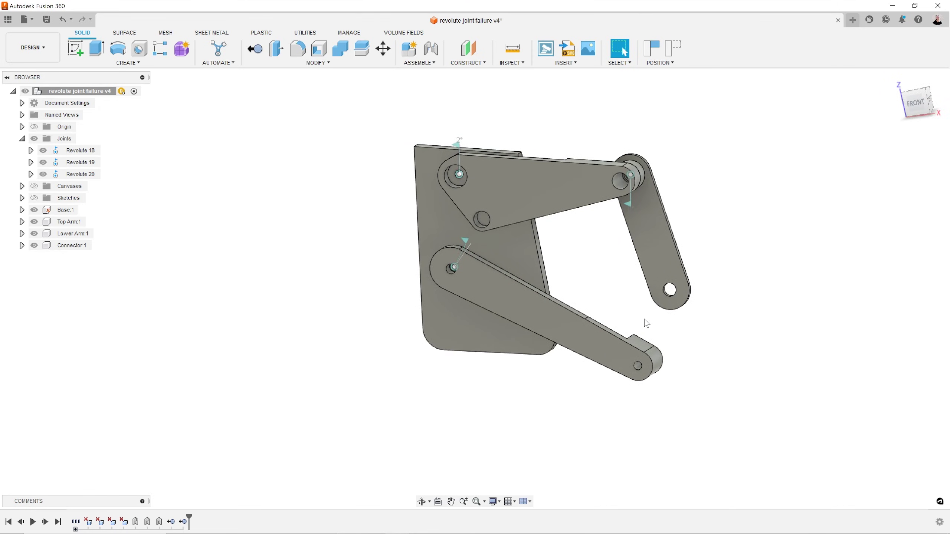
left_click(670, 53)
Try to join the connector's free lower hole to the hole at the lower arm's end with a revolute joint.
middle_click_drag(676, 157, 608, 112, "shift")
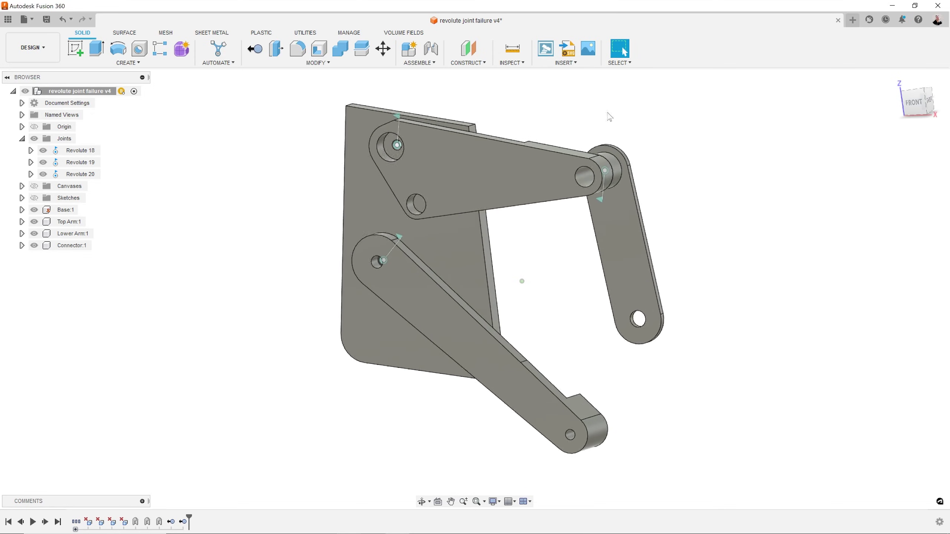
left_click(431, 49)
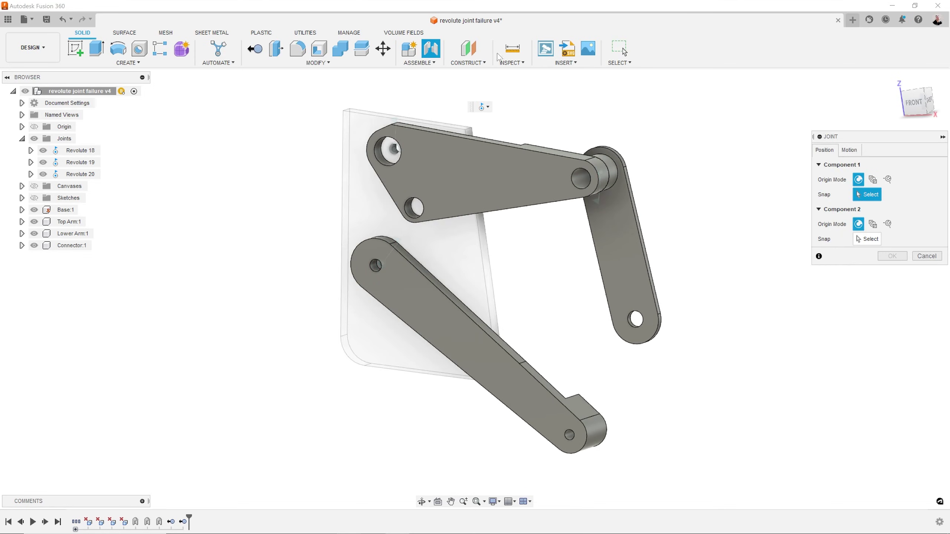
left_click(849, 150)
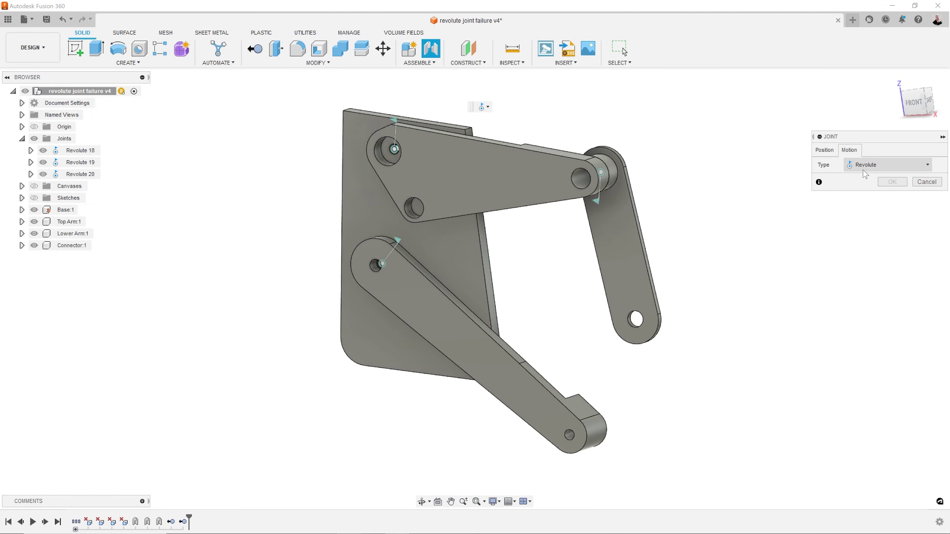
left_click(824, 150)
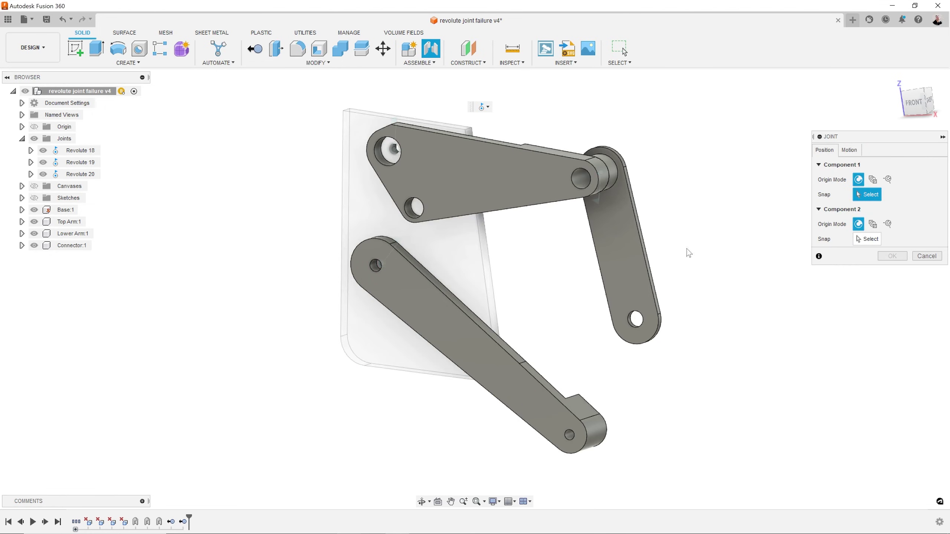
middle_click_drag(640, 290, 626, 311, "shift")
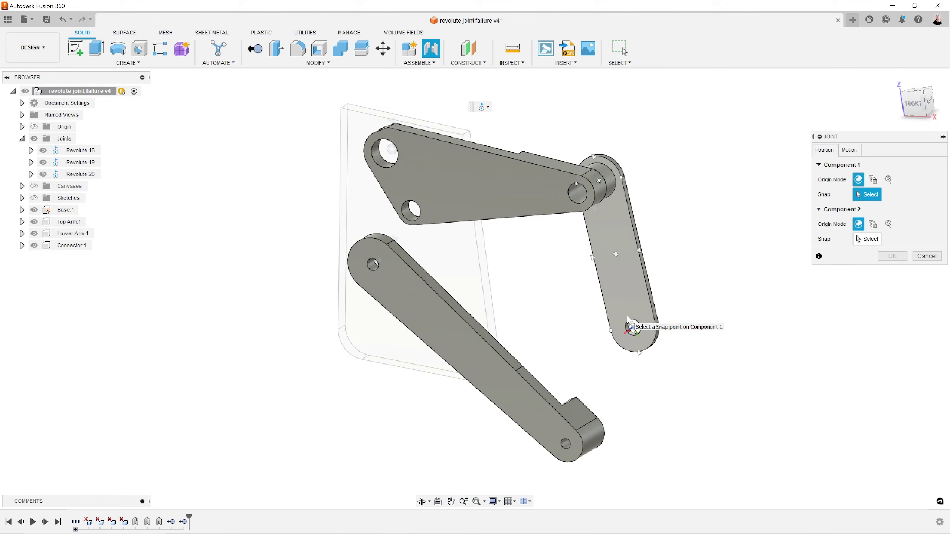
left_click(631, 326)
middle_click_drag(595, 321, 507, 396, "shift")
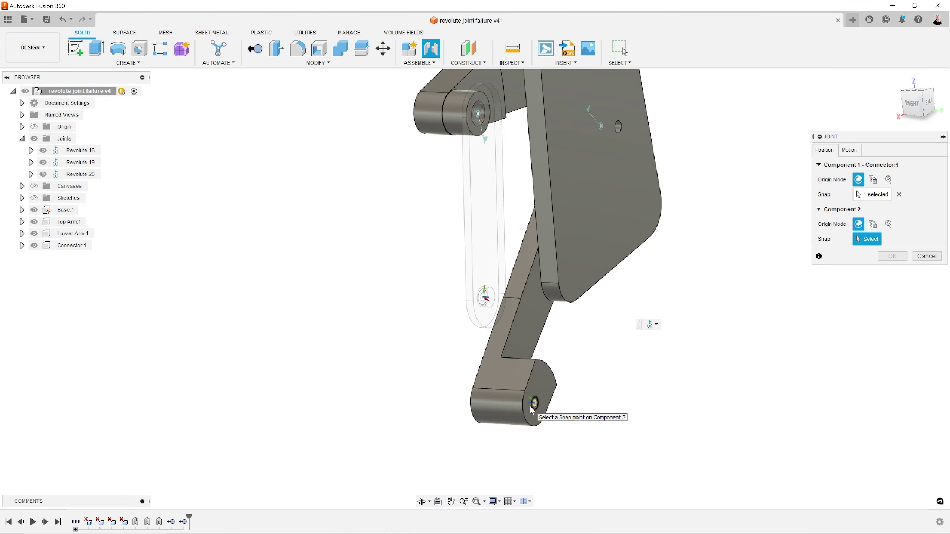
left_click(535, 403)
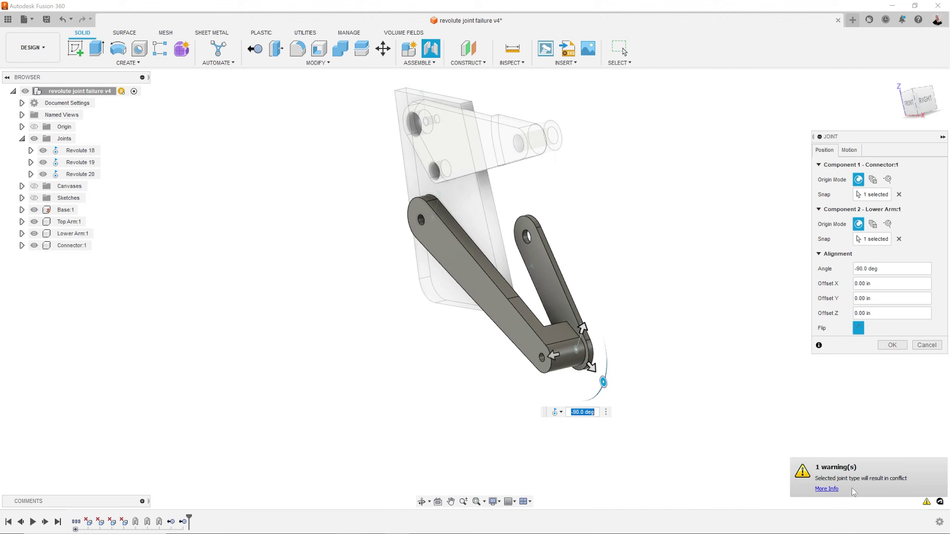
left_click(892, 346)
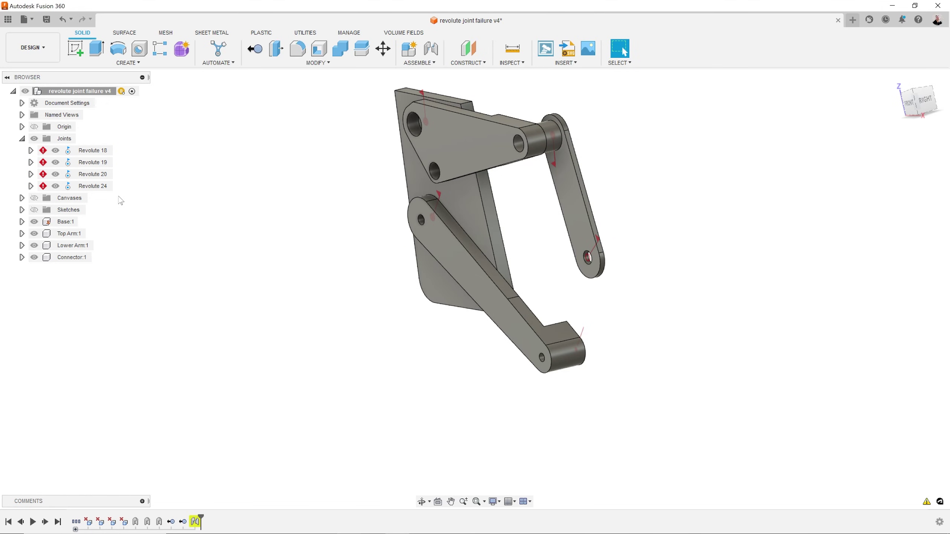
Inspect from the side how the connector lines up with the lower arm's end, and undo the new revolute joint.
middle_click_drag(598, 336, 607, 339, "shift")
scroll(628, 329, "up", 4)
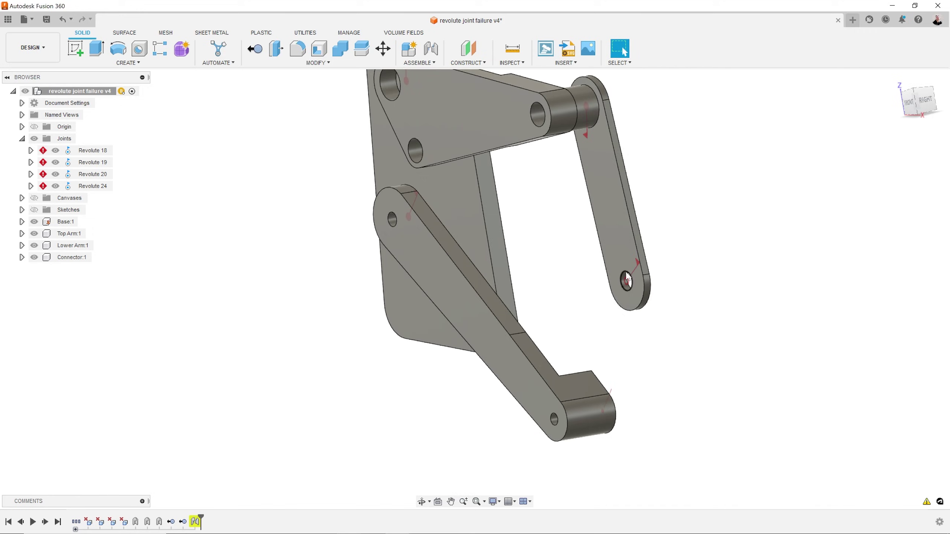
middle_click_drag(627, 280, 490, 396, "shift")
left_click(490, 395)
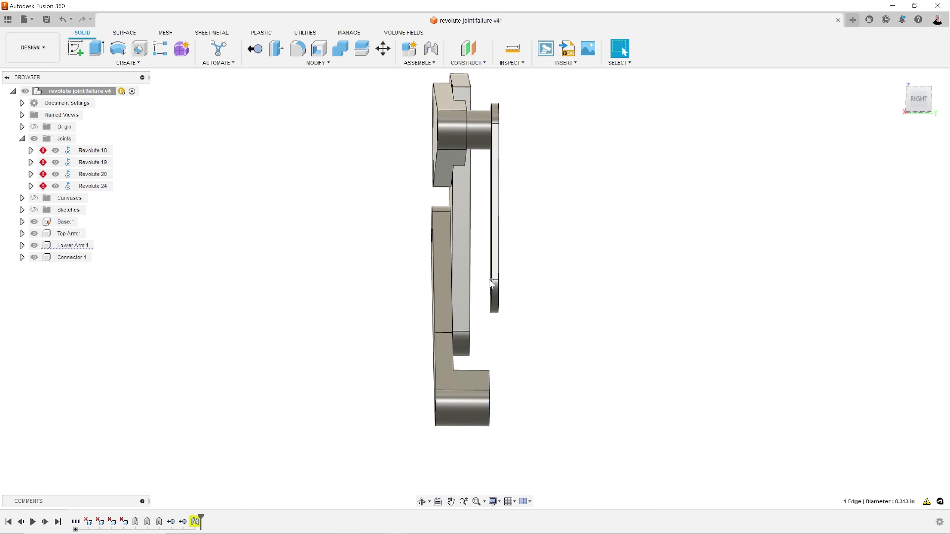
left_click(553, 392)
middle_click_drag(553, 392, 613, 307, "shift")
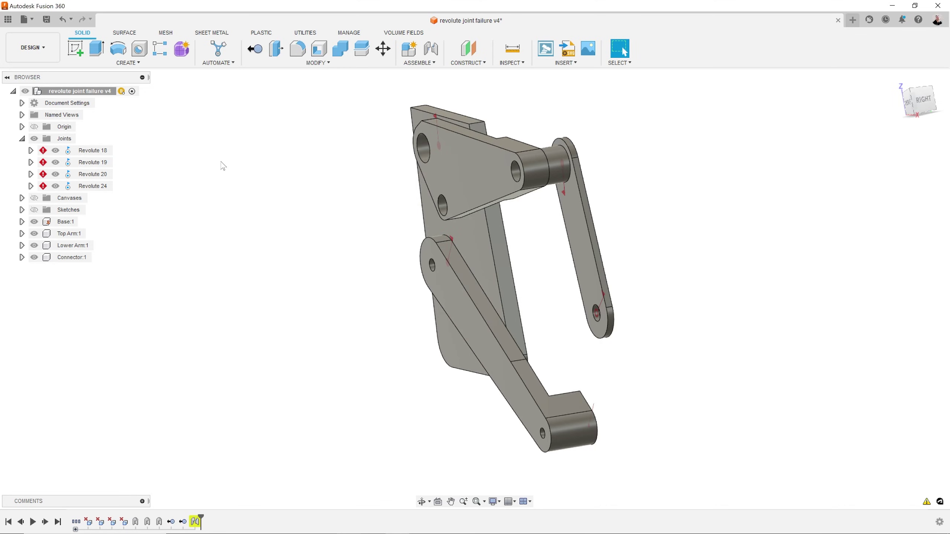
left_click(62, 19)
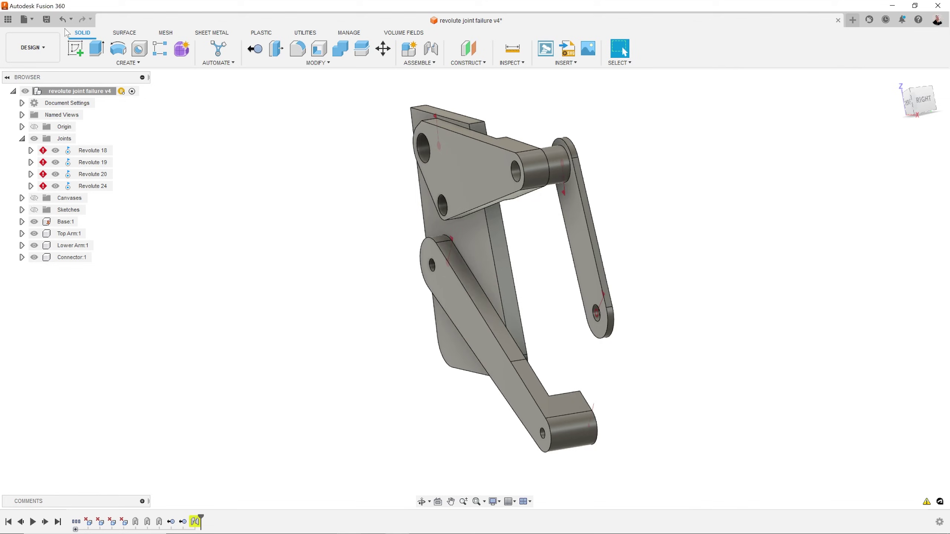
Join the connector's free lower hole to the hole at the lower arm's end with a cylindrical joint.
left_click(431, 48)
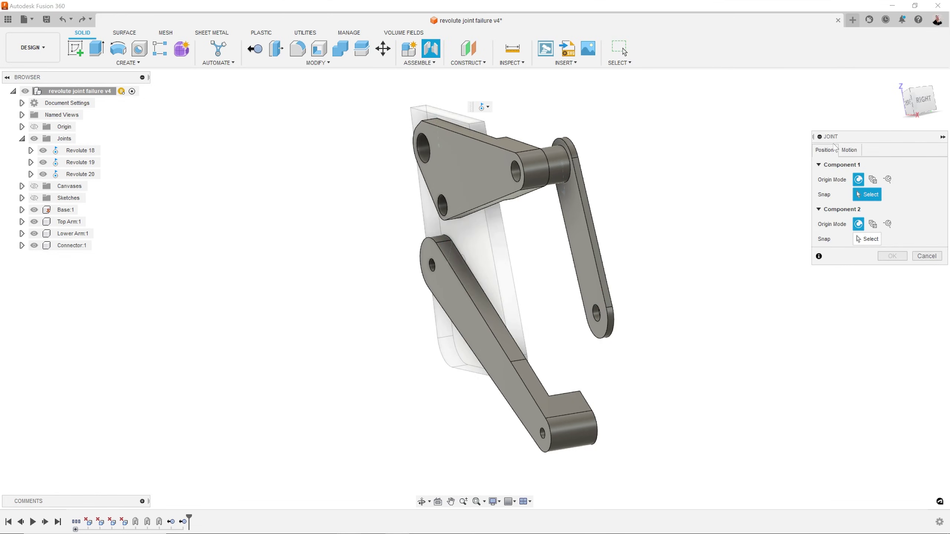
left_click(846, 153)
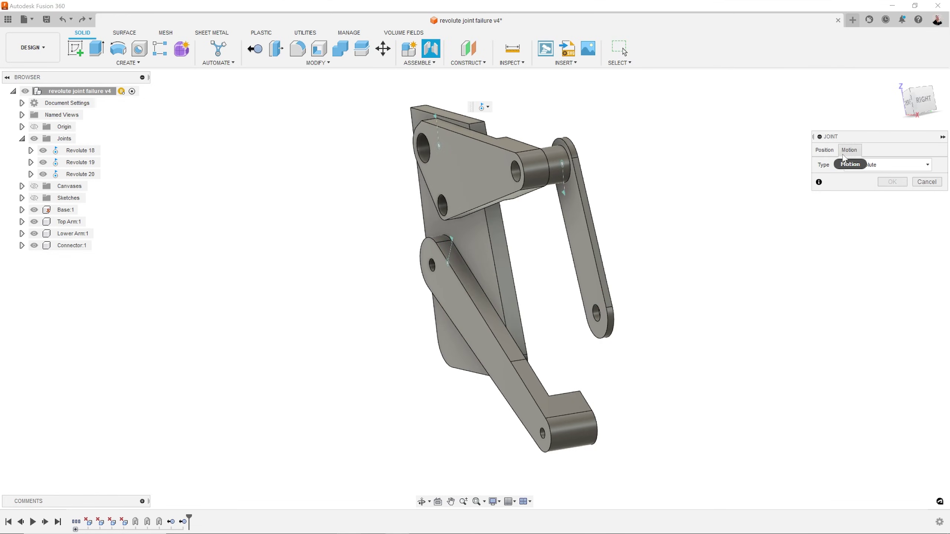
left_click(859, 175)
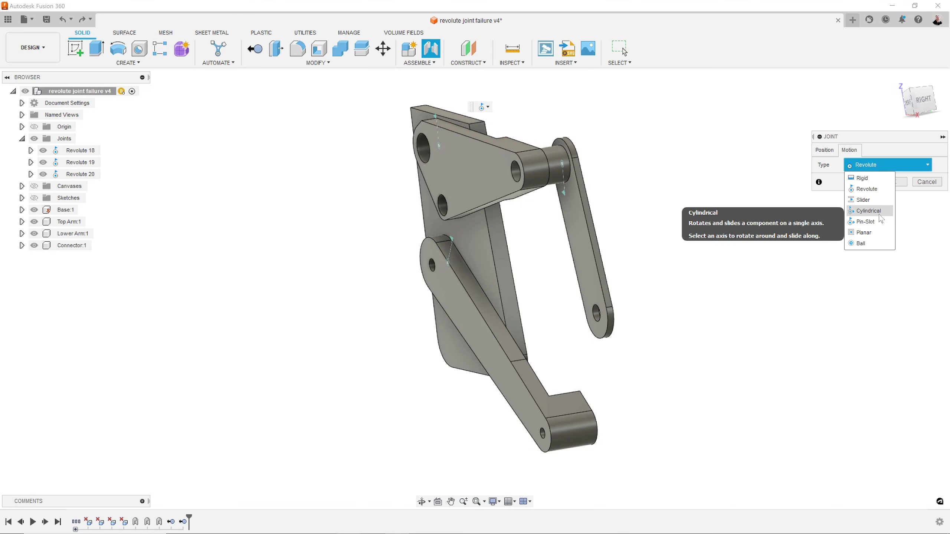
left_click(868, 211)
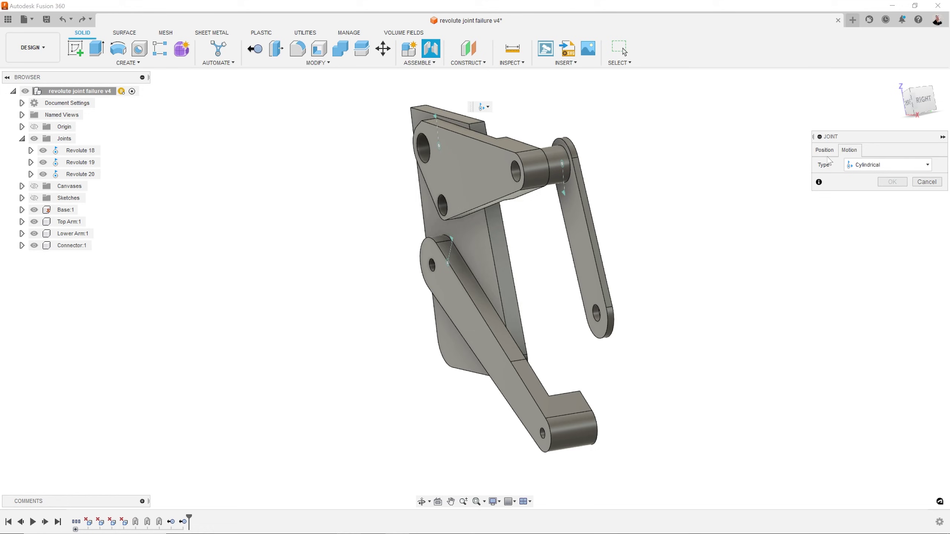
left_click(824, 150)
scroll(536, 253, "up", 3)
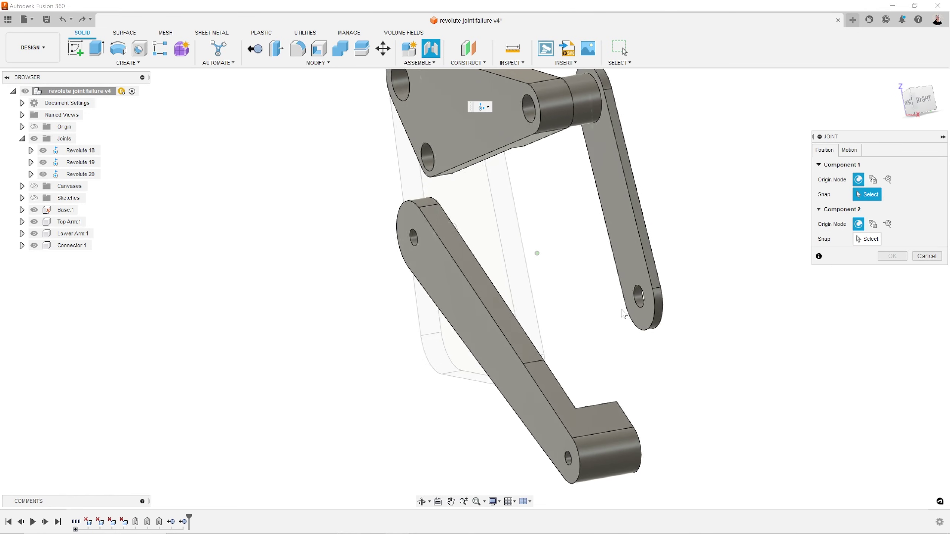
left_click(647, 316)
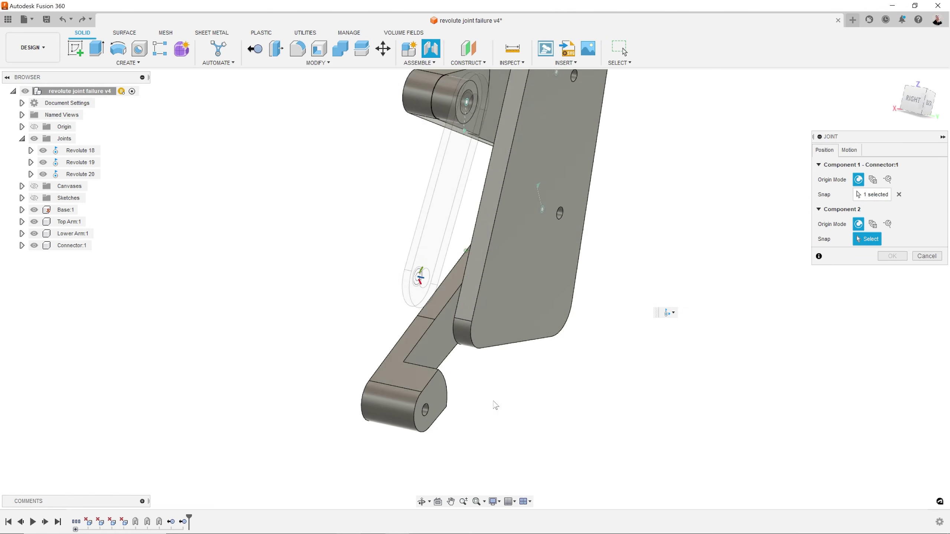
left_click(423, 400)
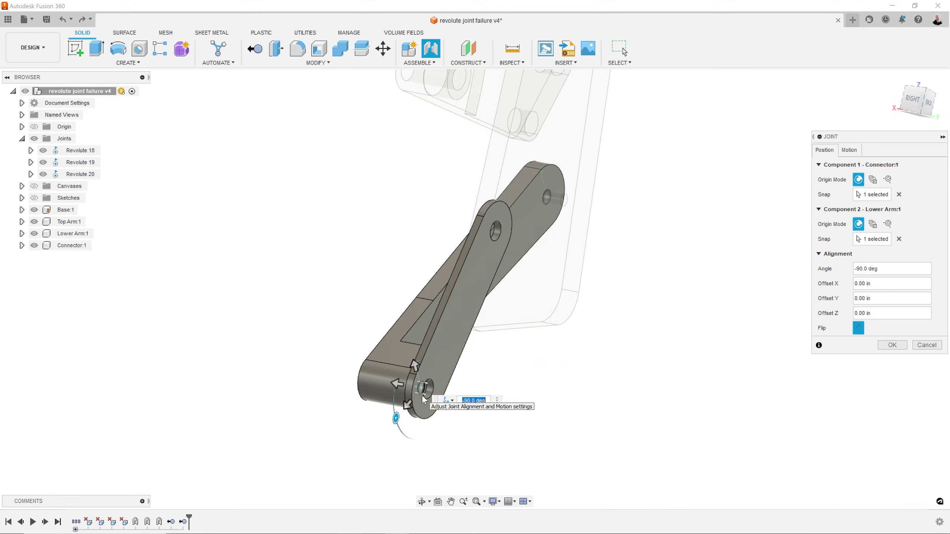
middle_click_drag(422, 400, 478, 245, "shift")
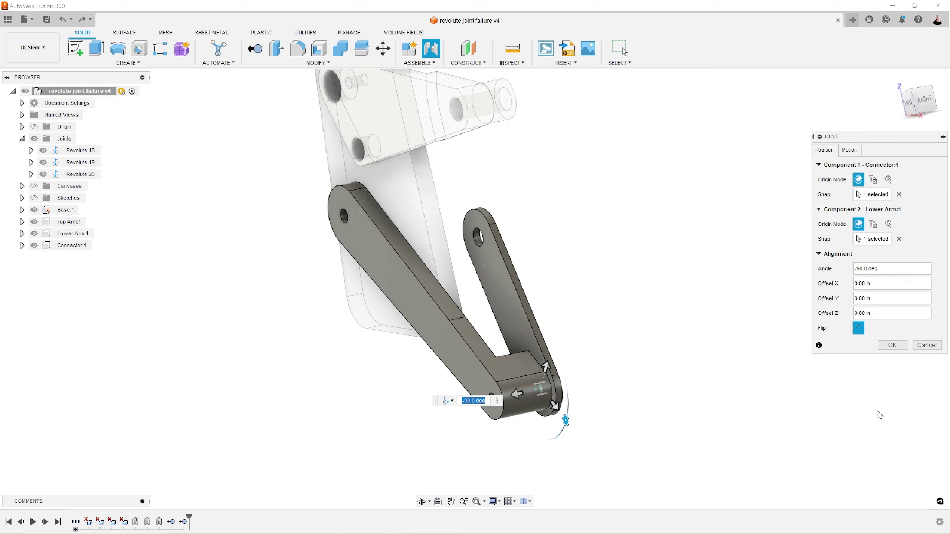
left_click(892, 345)
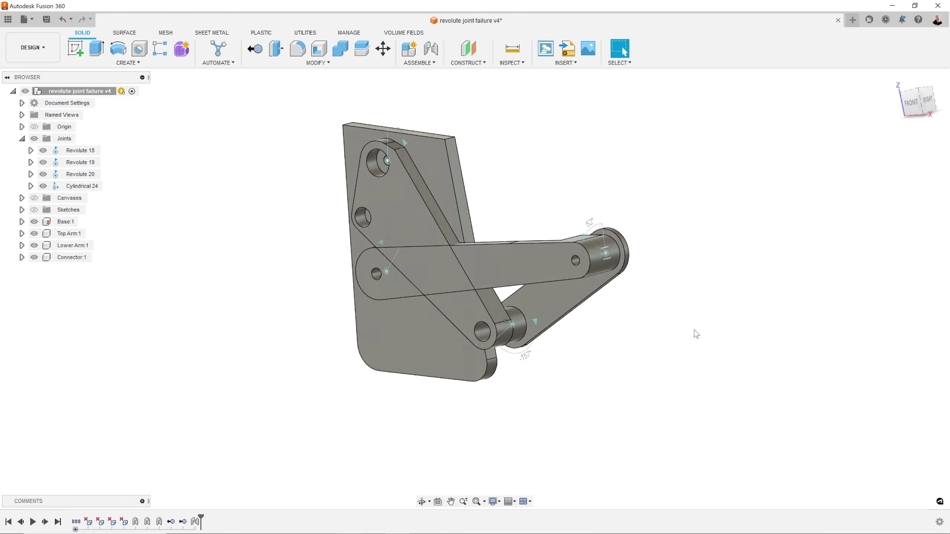
Swing the assembled linkage through its motion and capture its position with the lower arm sloping down below the top arm.
left_click_drag(601, 260, 443, 427)
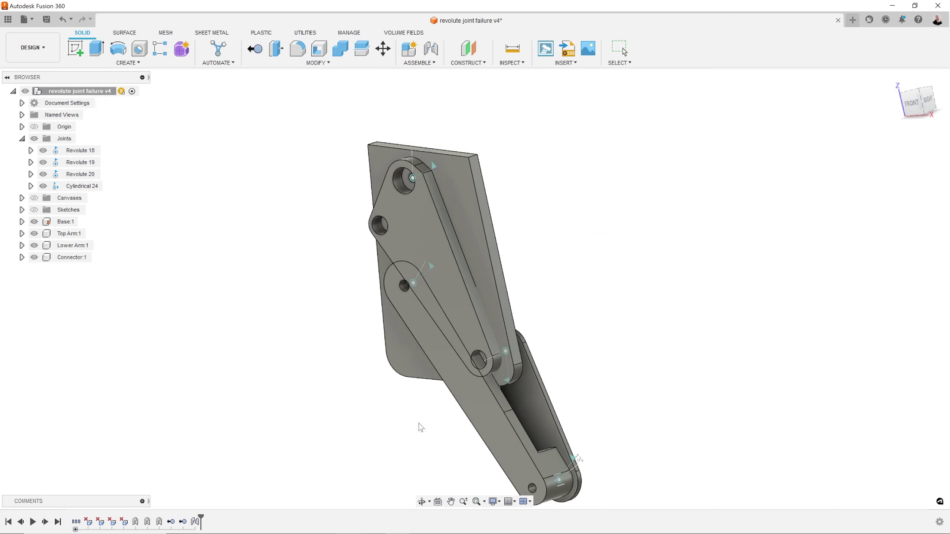
left_click_drag(475, 393, 570, 265)
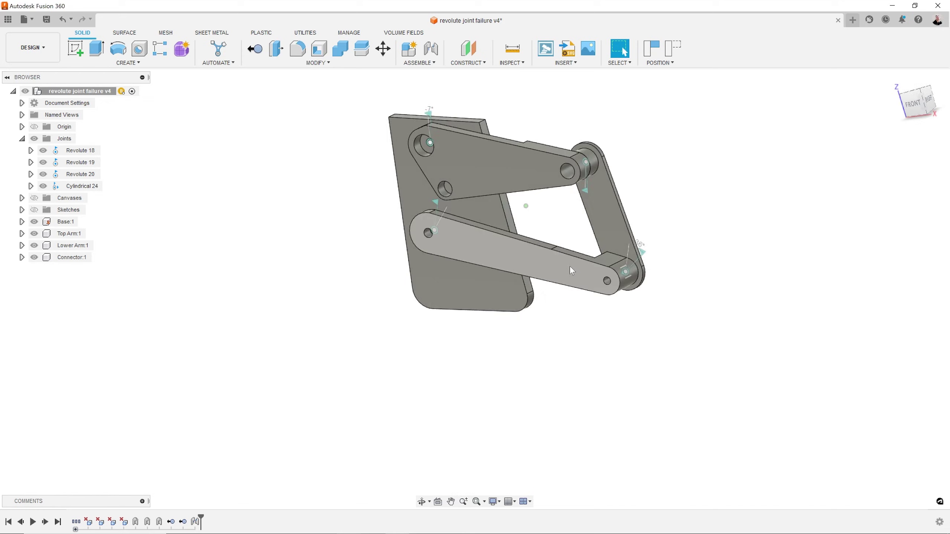
left_click_drag(608, 337, 582, 304)
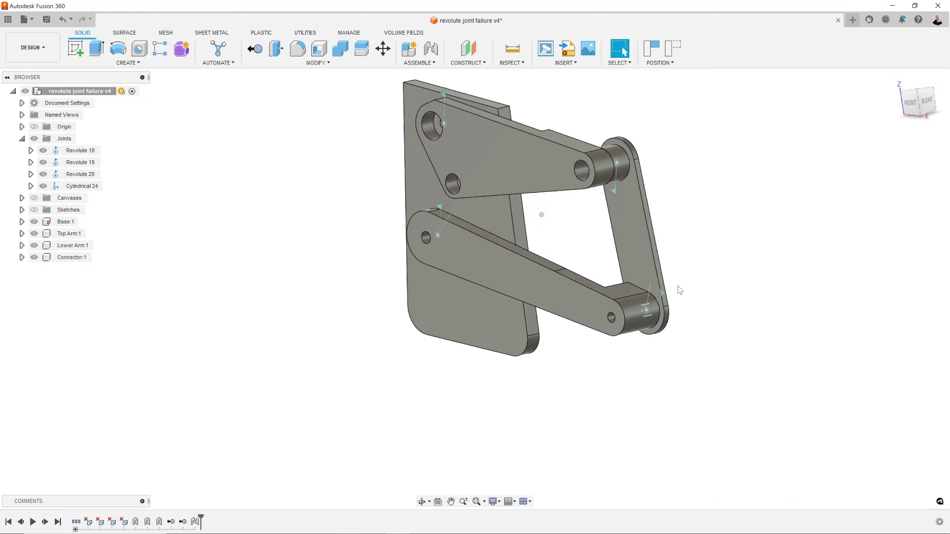
left_click(652, 49)
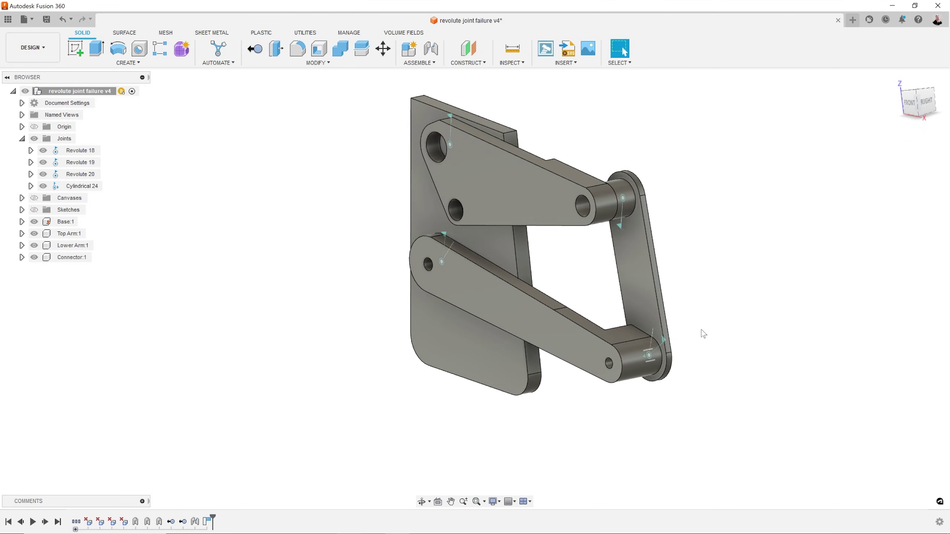
Section the assembly with a cut plane on the connector's narrow side face, offset -0.99 in through the joint ends.
middle_click_drag(703, 333, 682, 232, "shift")
left_click(513, 64)
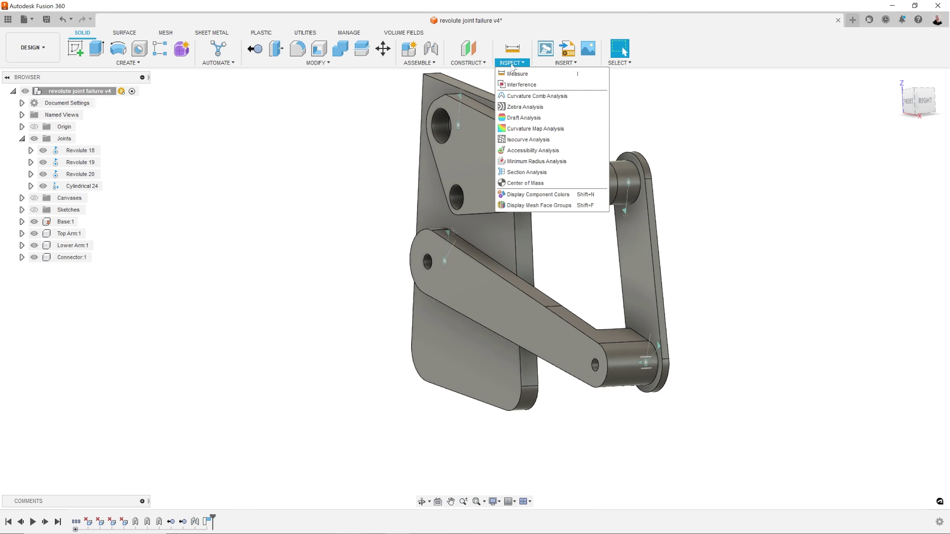
left_click(524, 172)
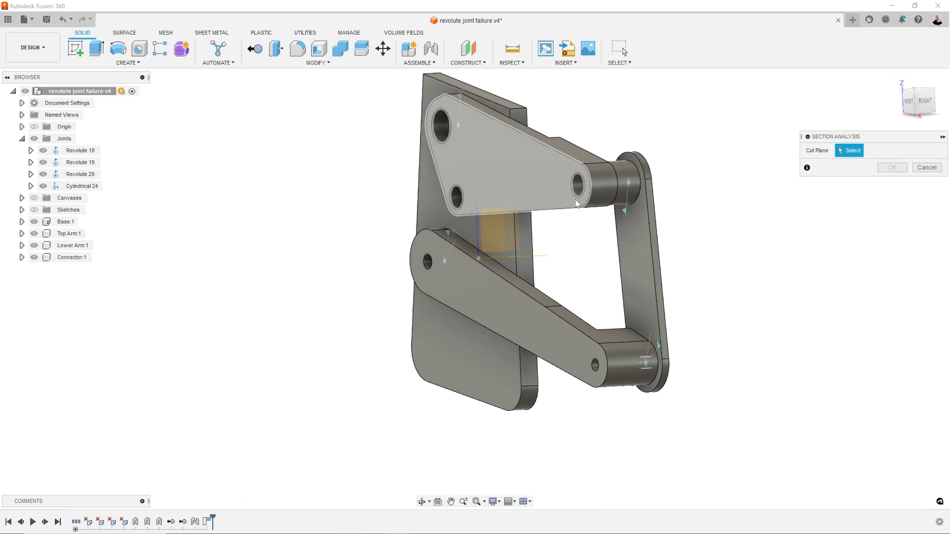
left_click(656, 336)
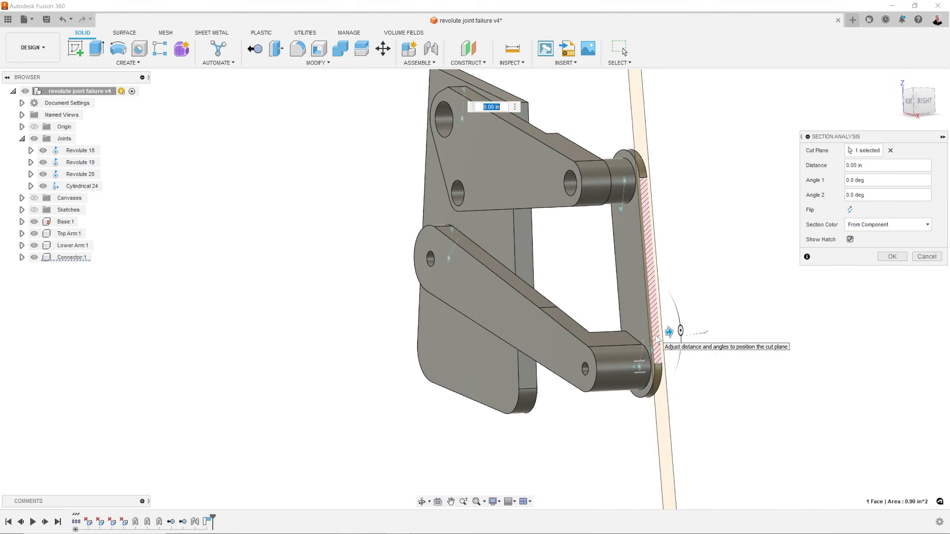
left_click_drag(661, 337, 647, 352)
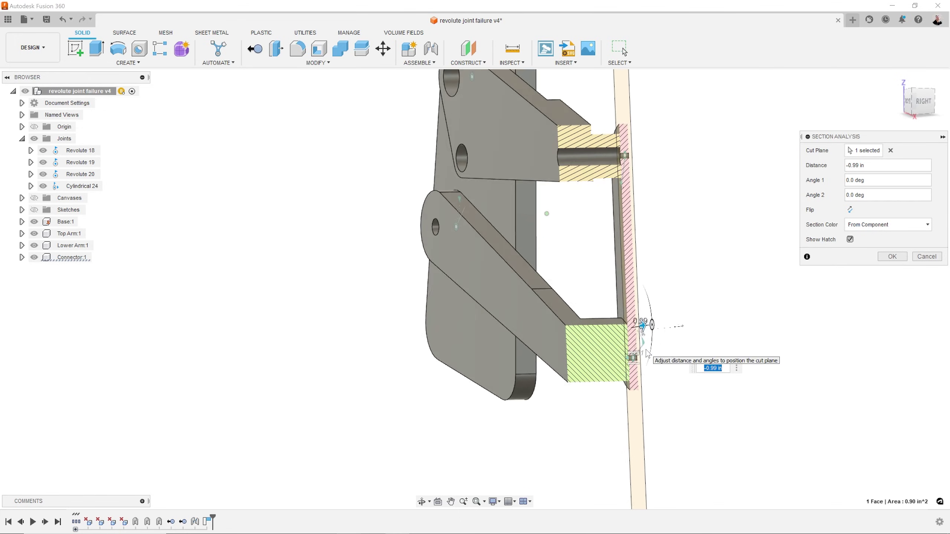
Examine up close where the sectioned lower arm meets the connector, and accept the section analysis with its display hidden.
scroll(651, 348, "up", 8)
scroll(669, 304, "up", 8)
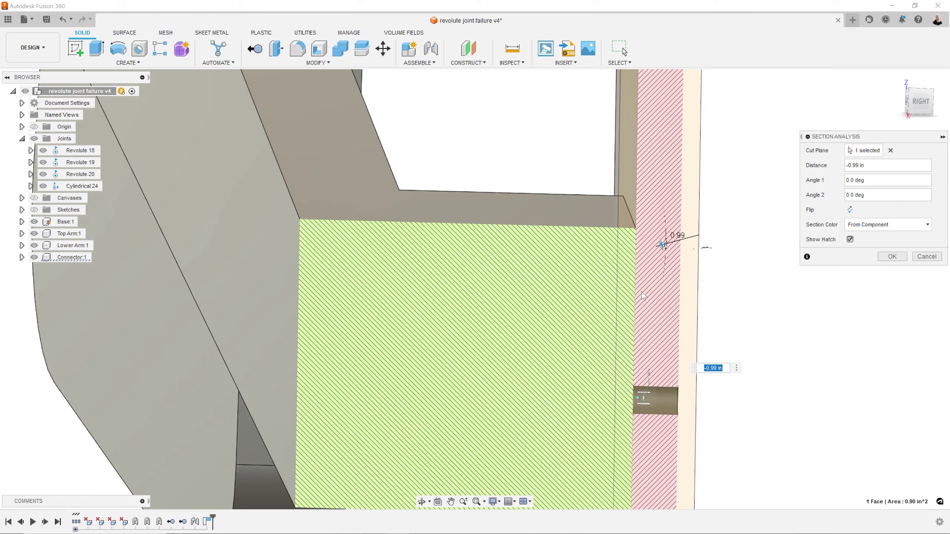
scroll(648, 258, "up", 10)
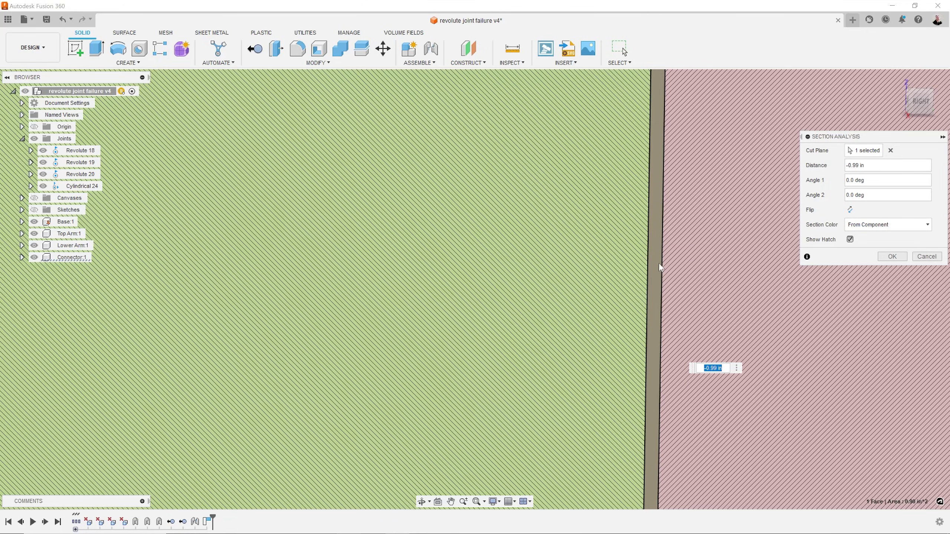
scroll(660, 282, "down", 8)
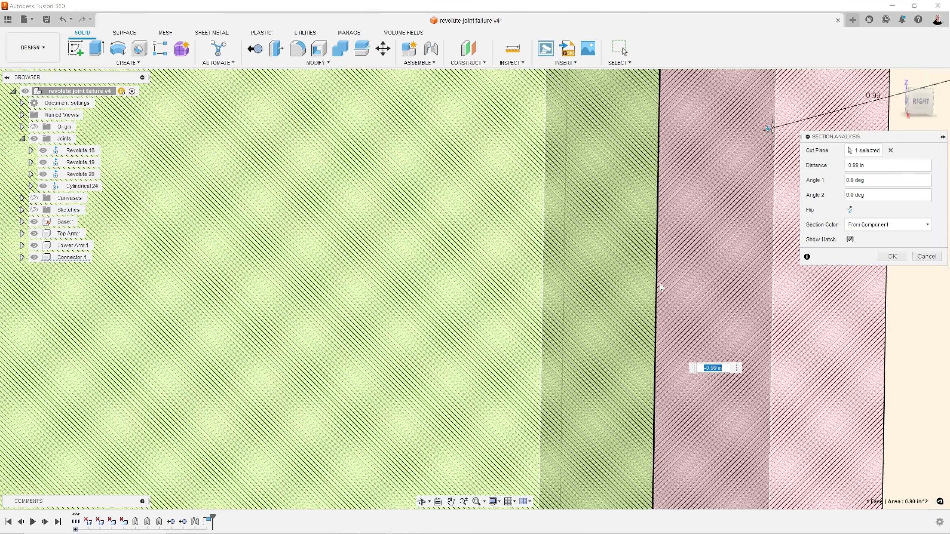
scroll(660, 287, "down", 6)
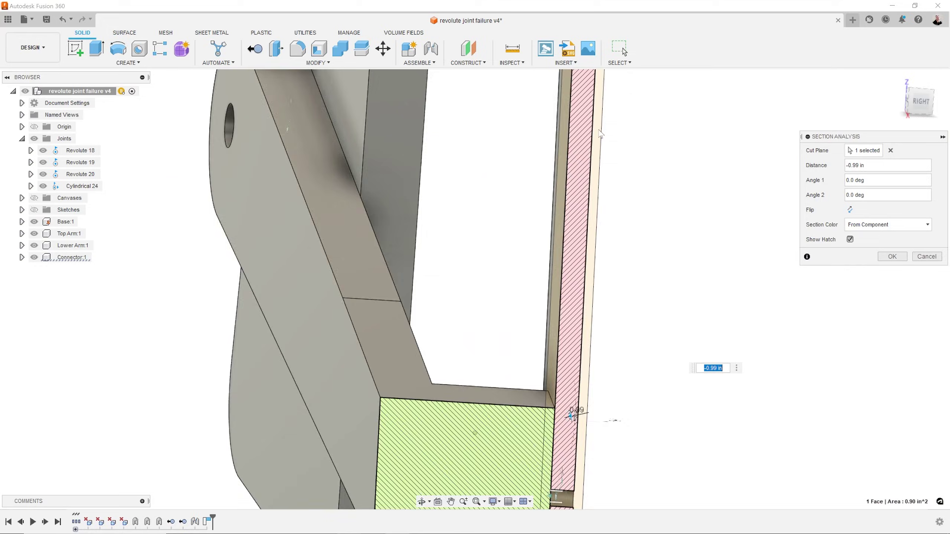
scroll(601, 134, "down", 8)
key("Return")
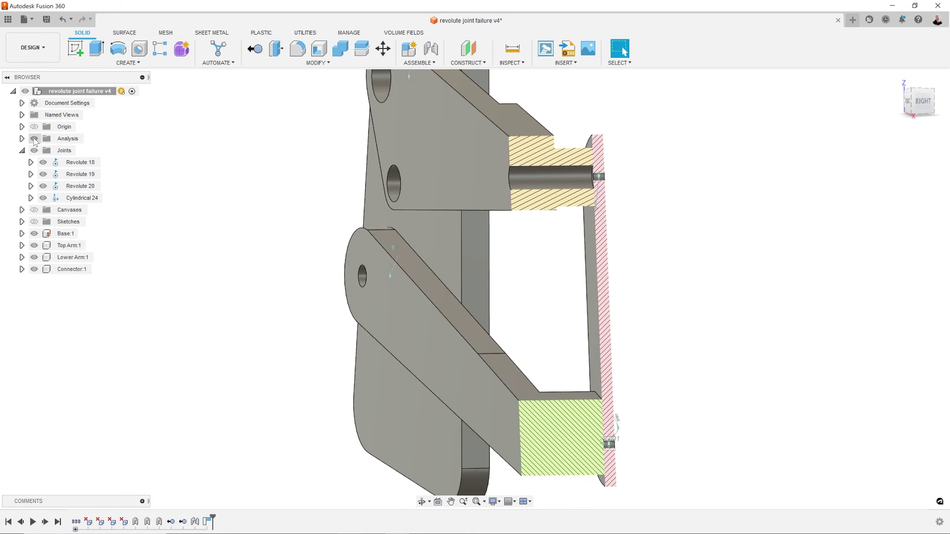
left_click(34, 139)
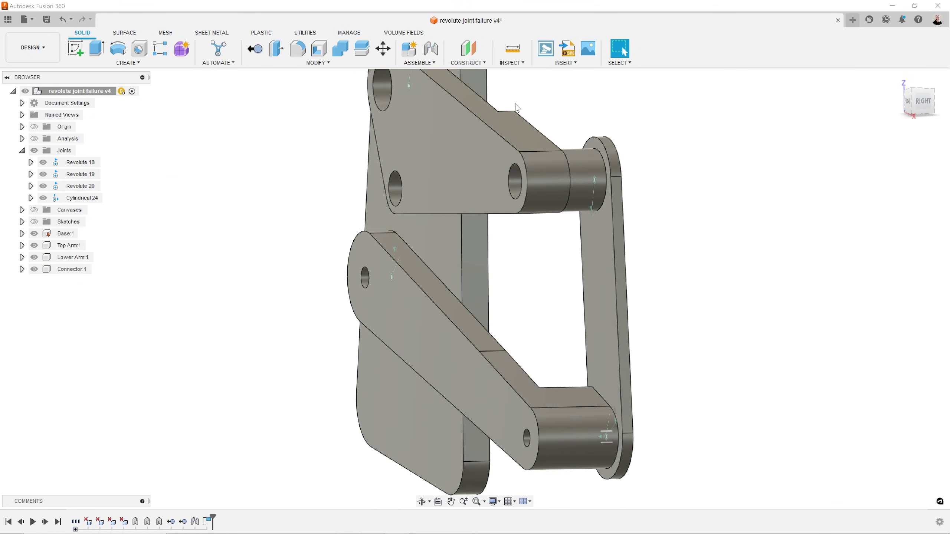
Measure the distance between the connector's inner face and the hidden end face of the lower arm.
left_click(519, 56)
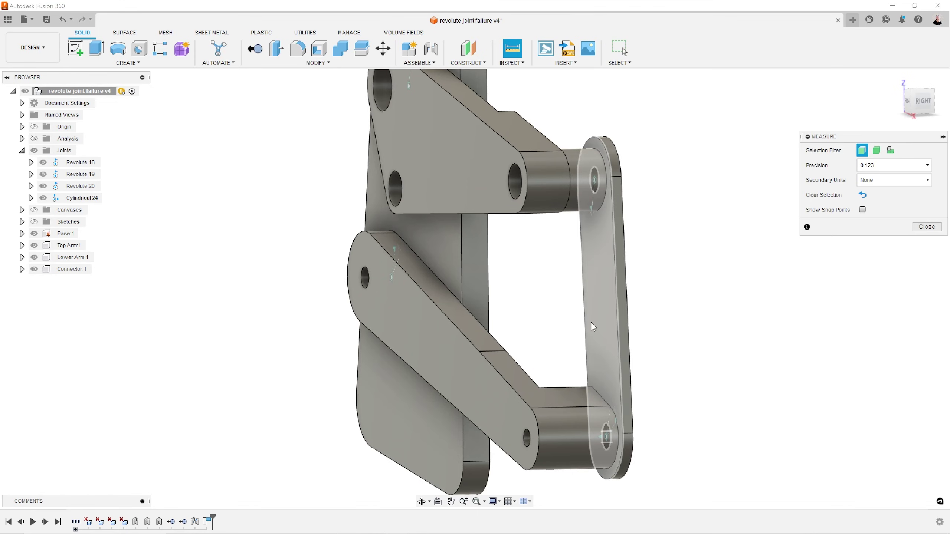
left_click(601, 345)
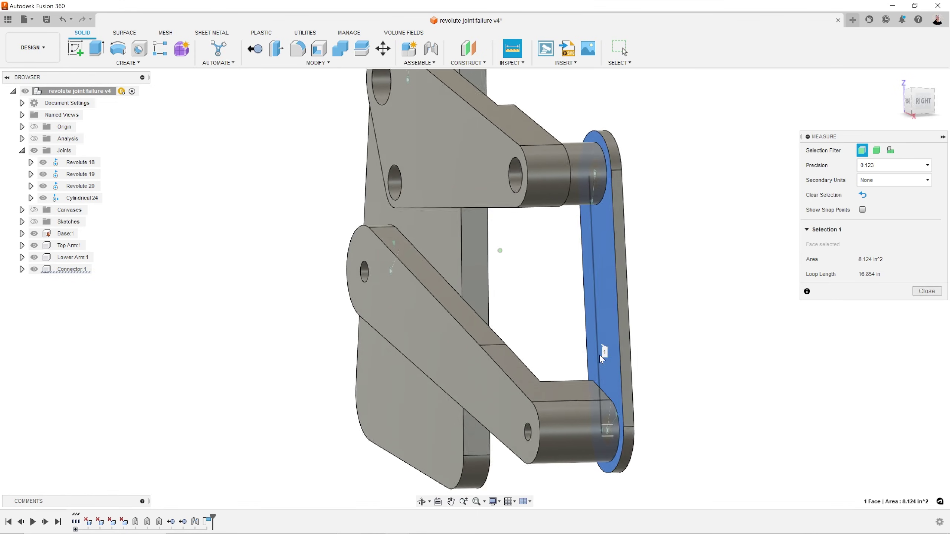
left_click(601, 405)
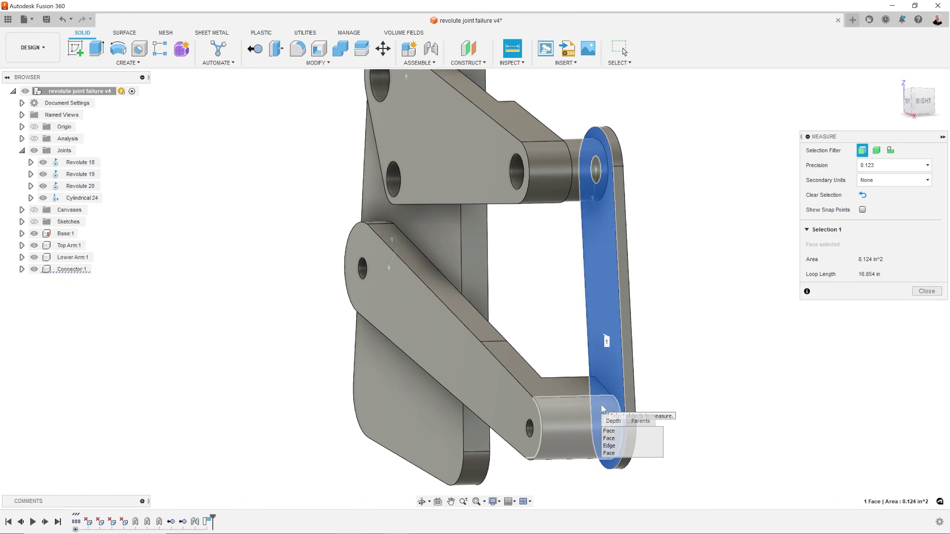
left_click(614, 439)
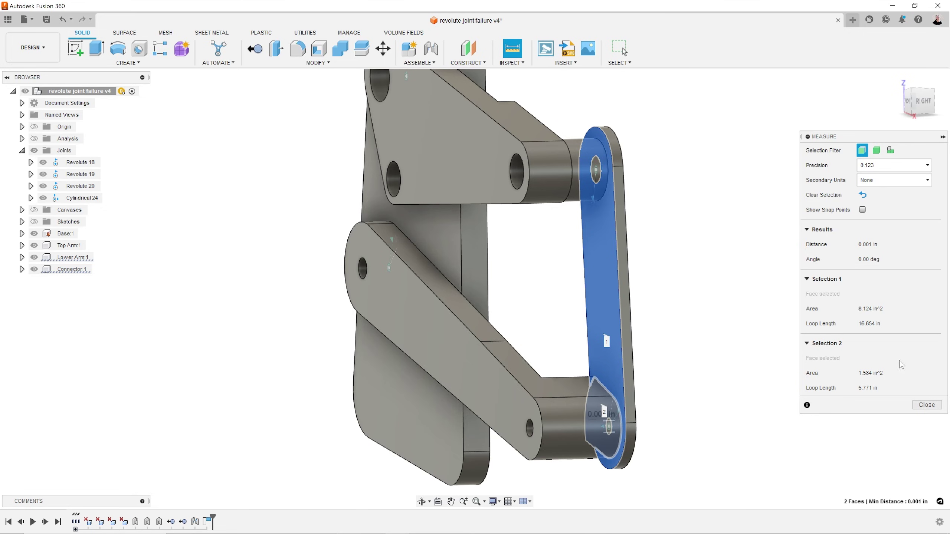
left_click(917, 406)
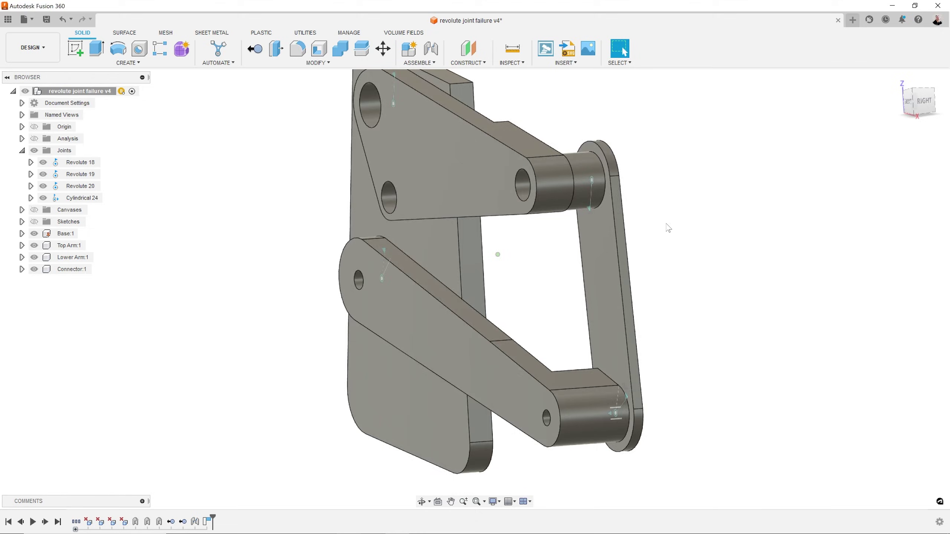
middle_click_drag(585, 192, 485, 108, "shift")
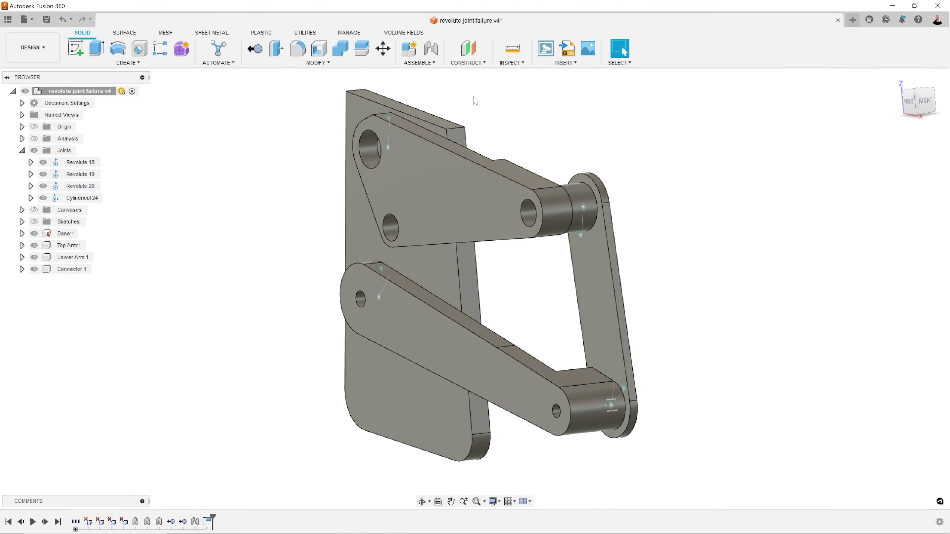